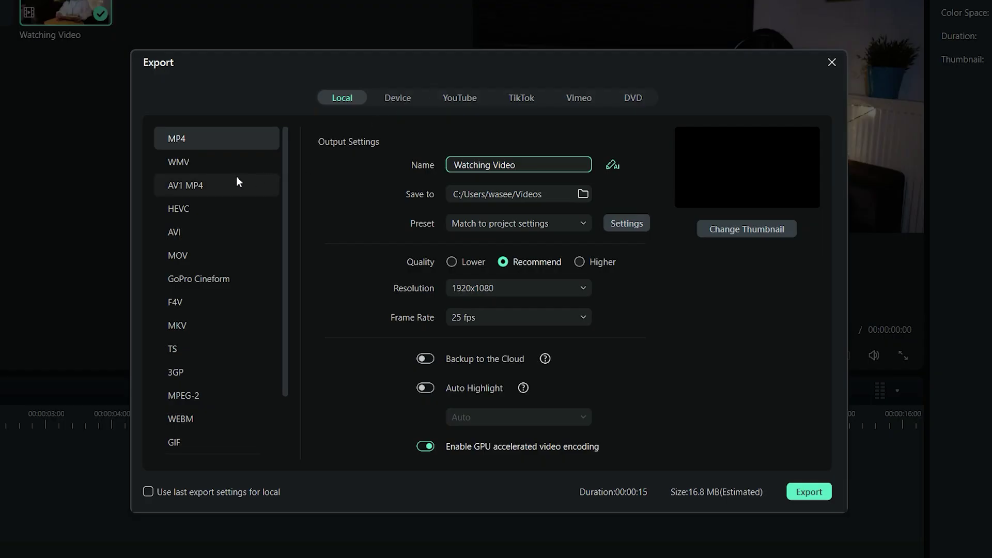
# Compare the WMV, AV1 MP4, HEVC, AVI, MOV, GoPro Cineform and MKV formats, then set Audio Ducking to 20%
pyautogui.click(228, 164)
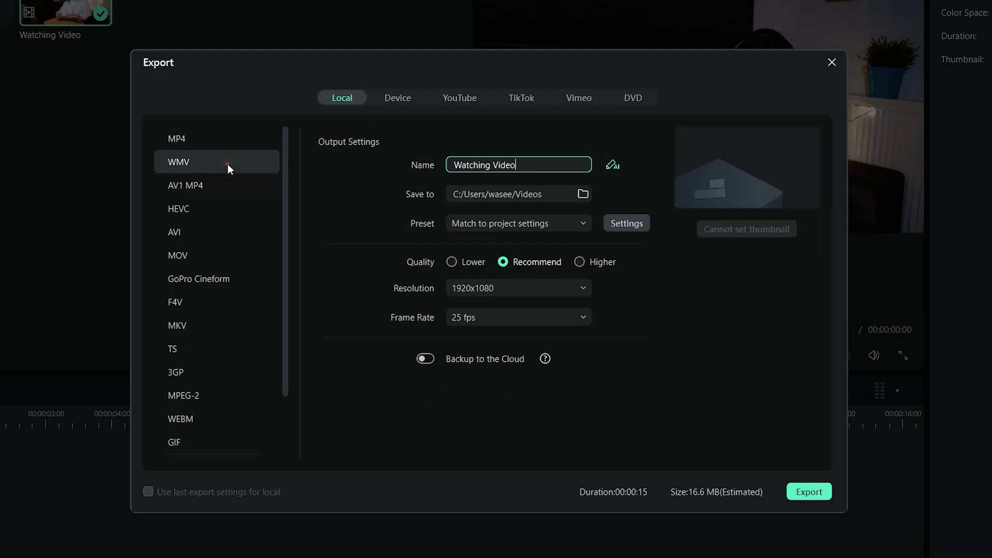
pyautogui.click(226, 183)
pyautogui.click(224, 208)
pyautogui.click(222, 232)
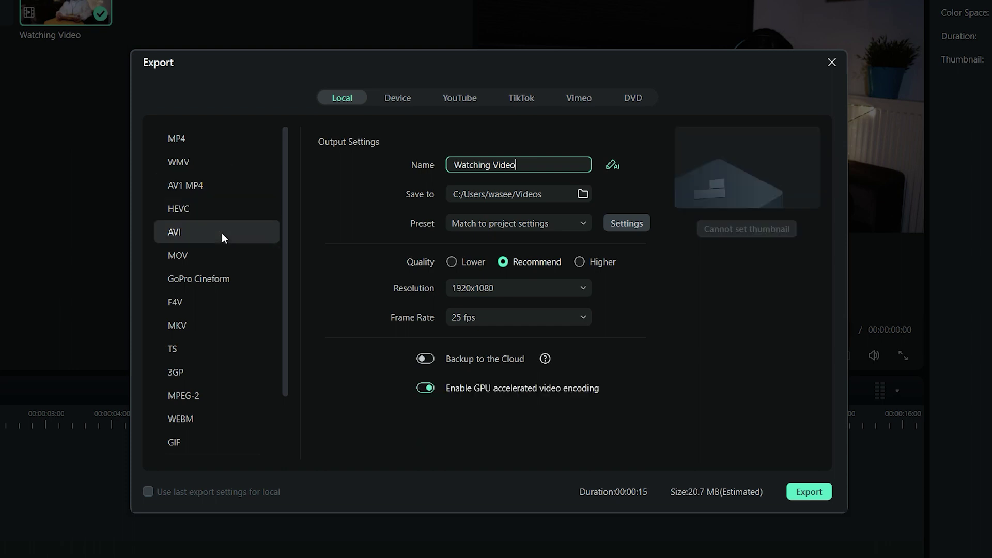
pyautogui.click(221, 256)
pyautogui.click(221, 279)
pyautogui.click(212, 327)
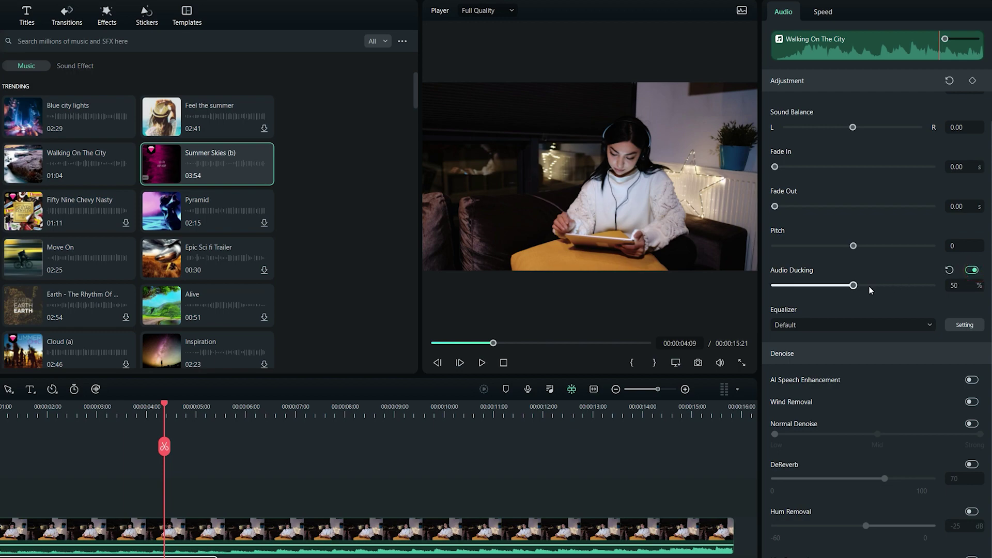
pyautogui.moveTo(807, 286); pyautogui.dragTo(805, 286)
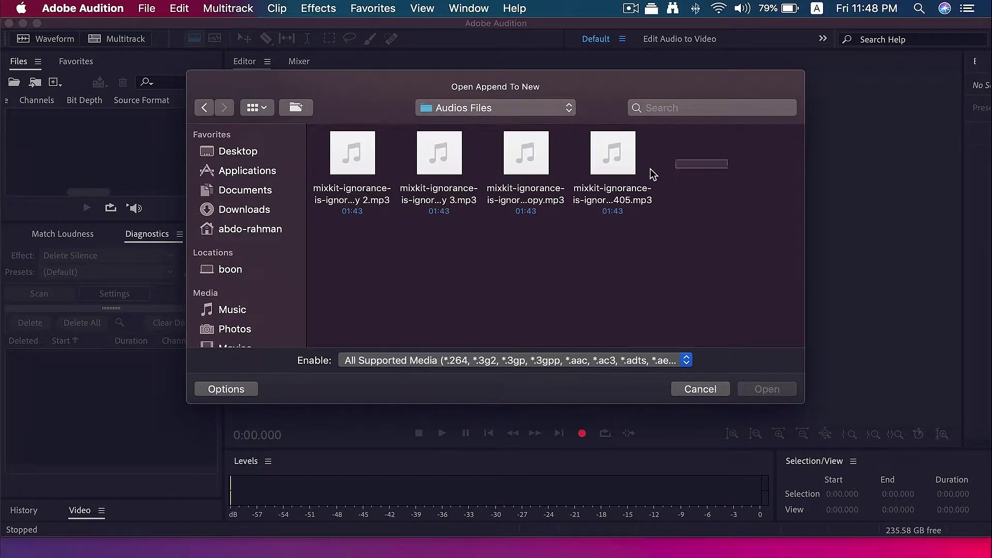
# Append the four mixkit MP3s into one waveform and select the silent gap at 5:01–5:07
pyautogui.moveTo(649, 171); pyautogui.dragTo(355, 150)
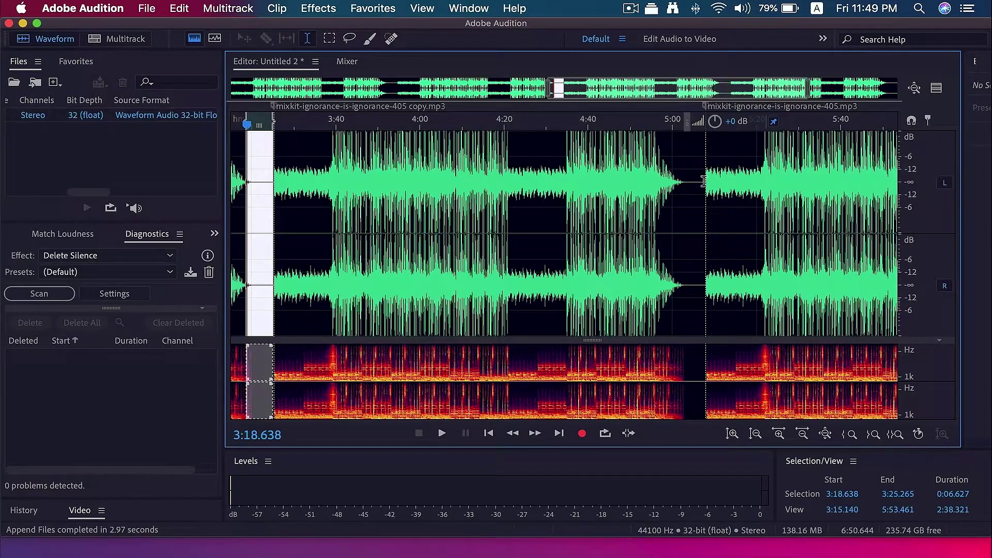
pyautogui.moveTo(704, 181); pyautogui.dragTo(680, 182)
pyautogui.hscroll(5, 680, 183)
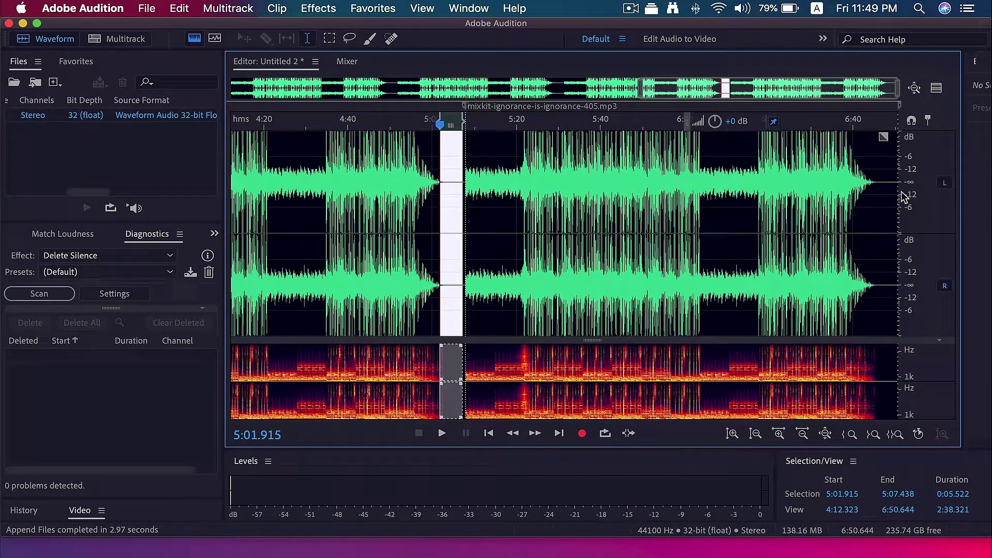
pyautogui.hscroll(-5, 860, 185)
# Show the Diagnostics panel and expand its list of diagnostic effects
pyautogui.click(478, 8)
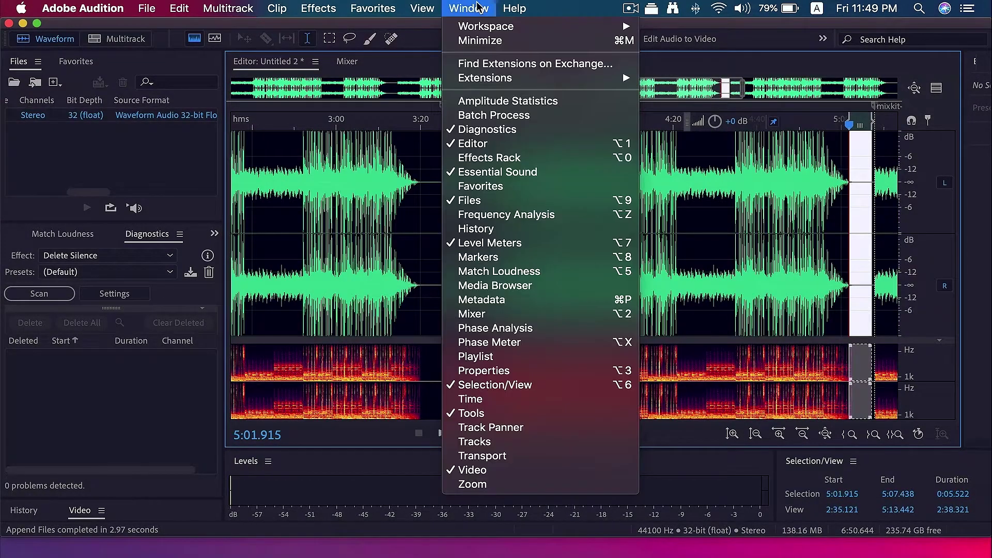
pyautogui.click(521, 130)
pyautogui.click(170, 256)
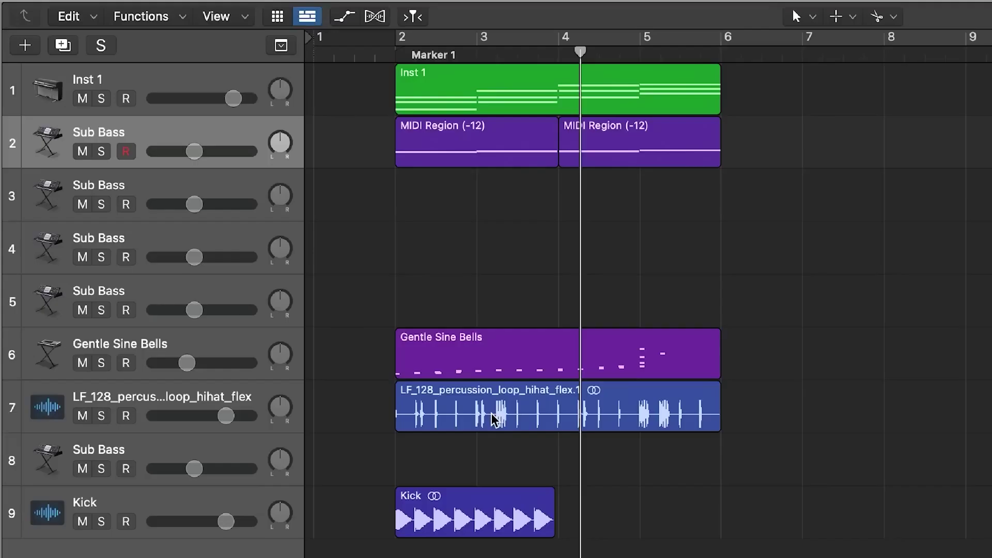
# Open Remove Silence for the LF_128_percussion_loop_hihat_flex region on track 7 using Ctrl-X
pyautogui.click(578, 421)
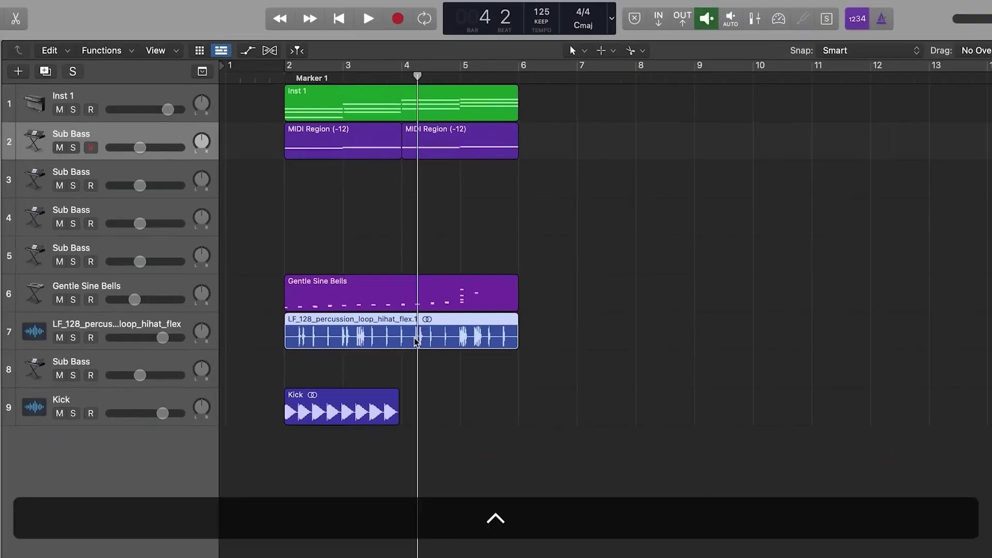
pyautogui.hotkey('ctrl', 'x')
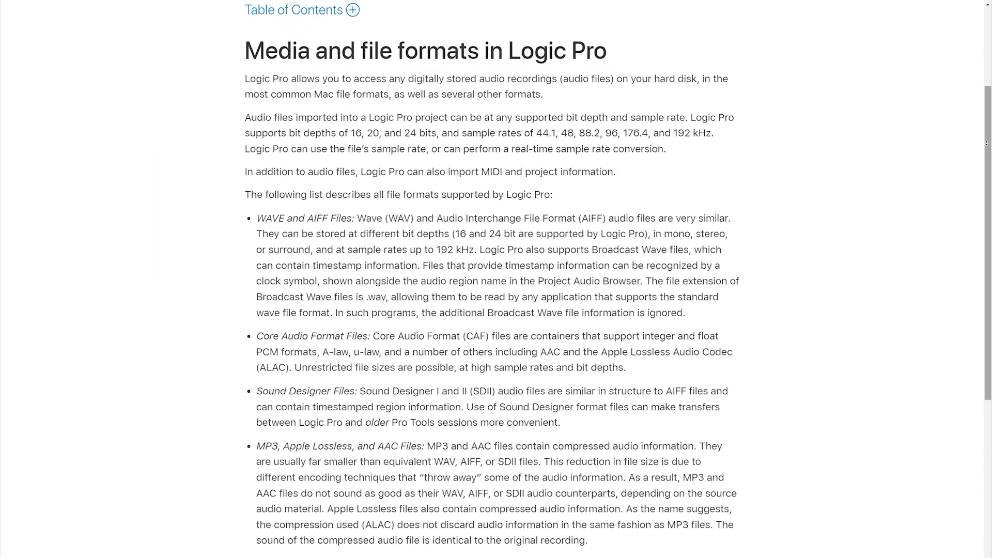
# Scroll through the help page listing supported WAVE, AIFF, CAF, SDII and MP3/AAC formats
pyautogui.scroll(-3, 986, 141)
pyautogui.scroll(-2, 986, 141)
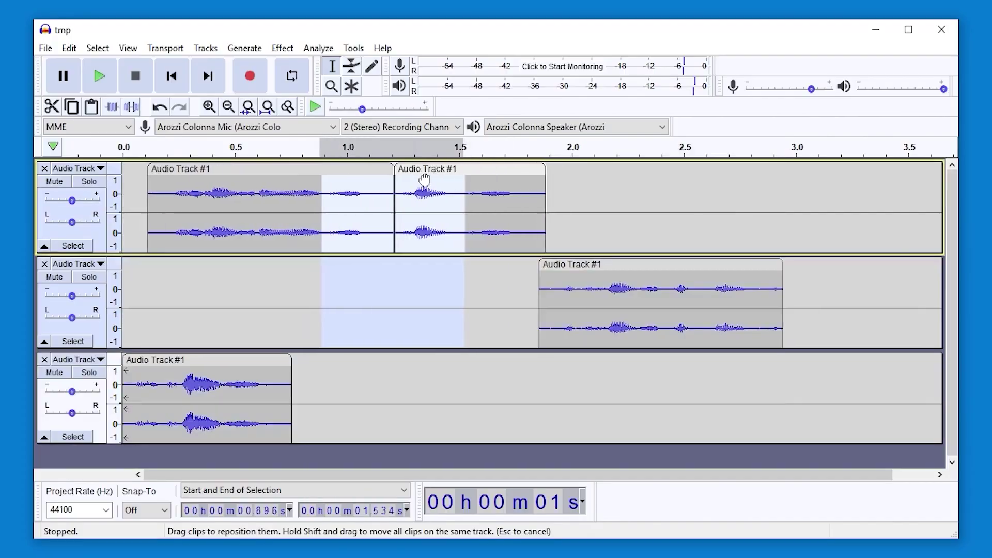
# Slide the clips left to close the gaps, fit the small clip near 1.1 s, and play from 0.5 s
pyautogui.moveTo(413, 168); pyautogui.dragTo(385, 169)
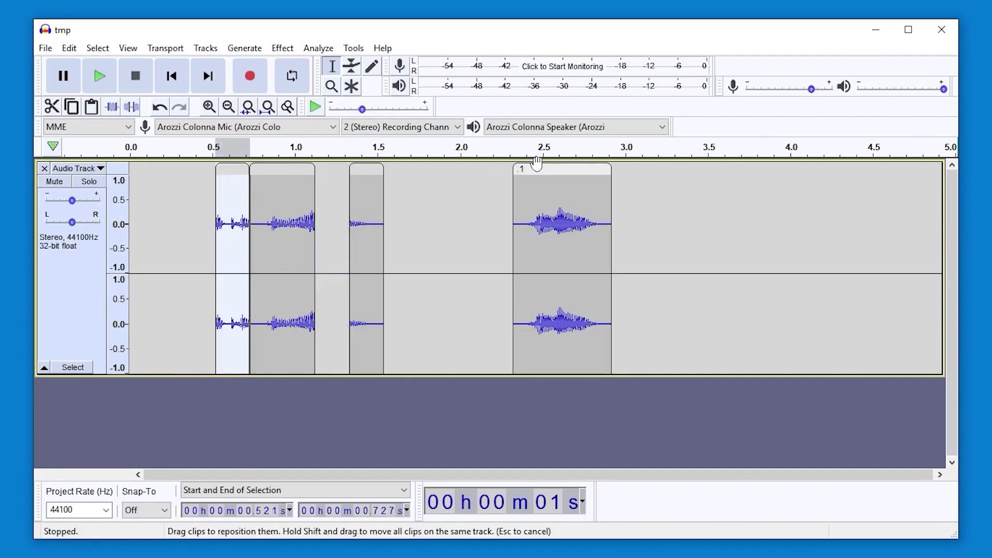
pyautogui.moveTo(538, 164); pyautogui.dragTo(409, 169)
pyautogui.click(211, 205)
pyautogui.press('space')
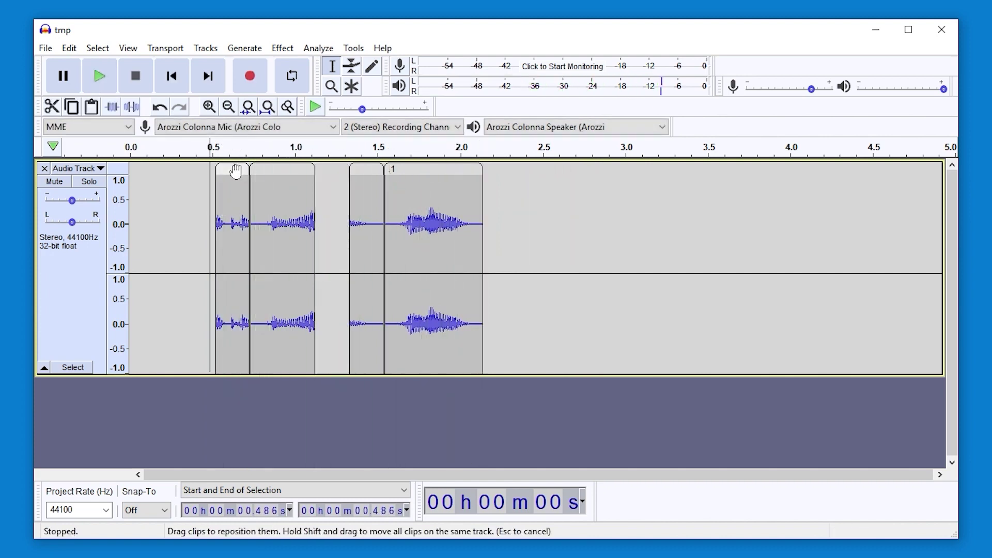
pyautogui.moveTo(328, 184); pyautogui.dragTo(343, 184)
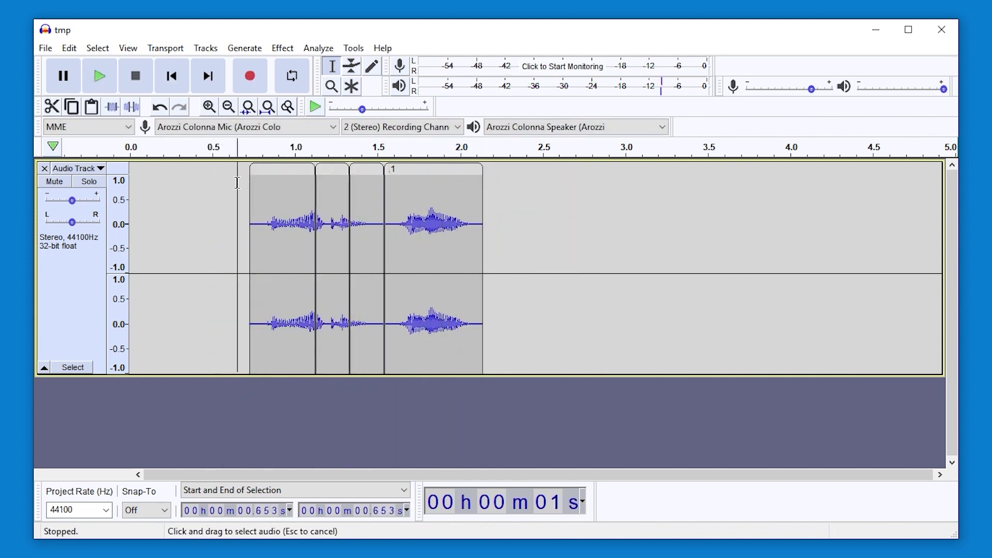
pyautogui.press('space')
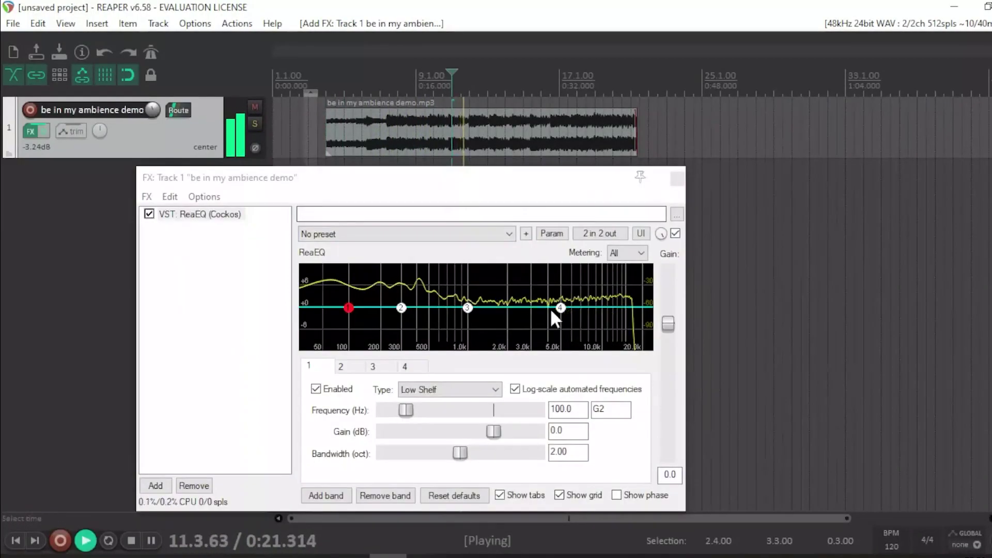
# Boost ReaEQ band 4 to +7.7 dB at about 608 Hz
pyautogui.moveTo(559, 308); pyautogui.dragTo(553, 282)
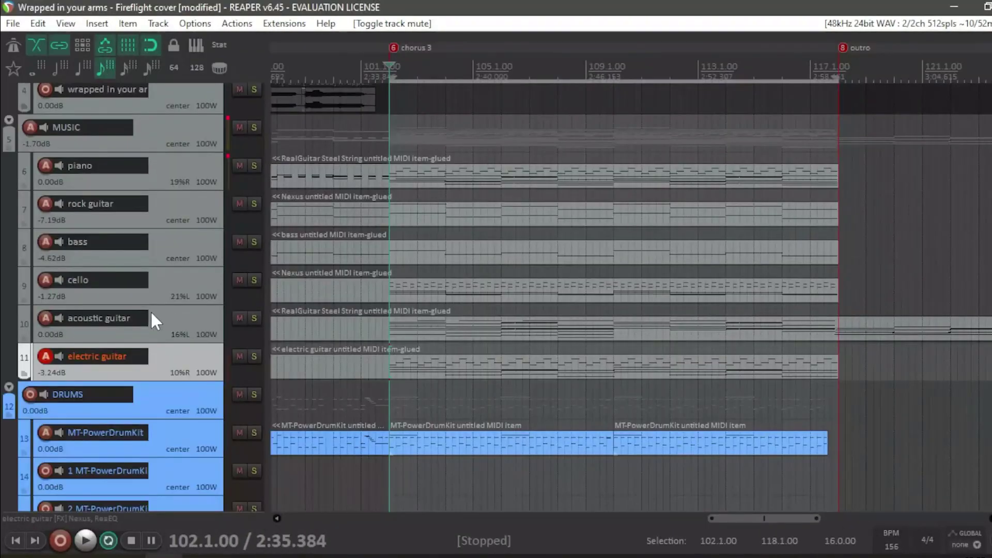
pyautogui.scroll(5, 155, 308)
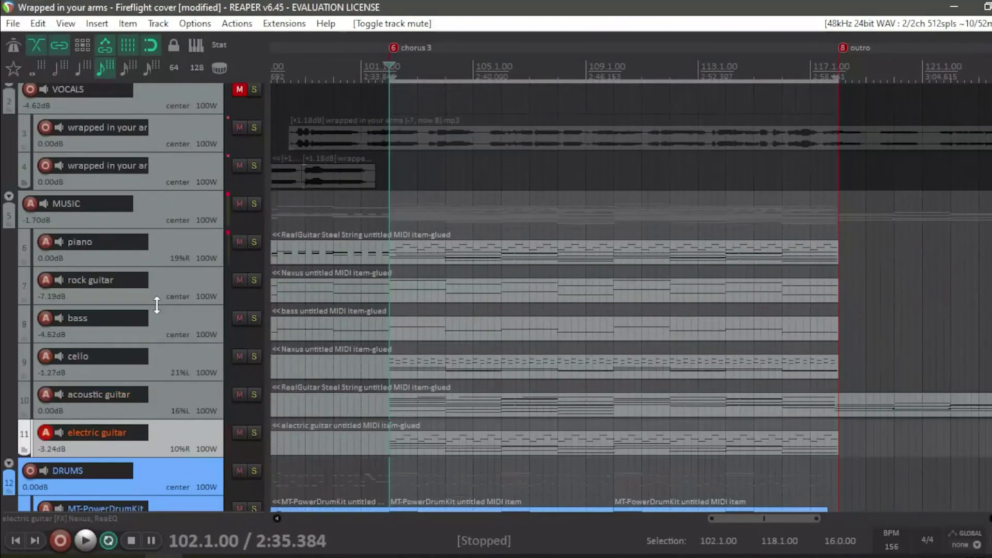
pyautogui.scroll(-7, 157, 305)
pyautogui.scroll(3, 158, 305)
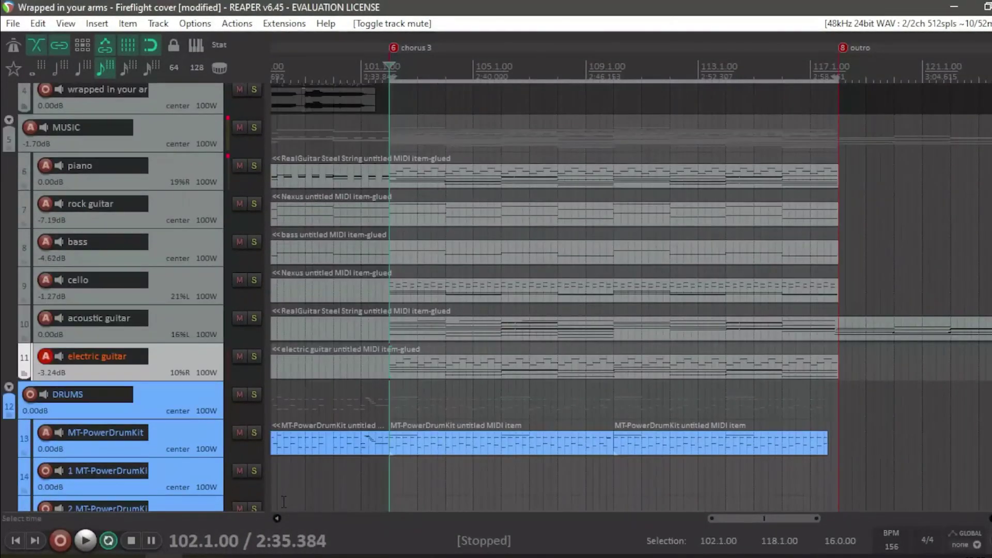
pyautogui.scroll(1, 153, 305)
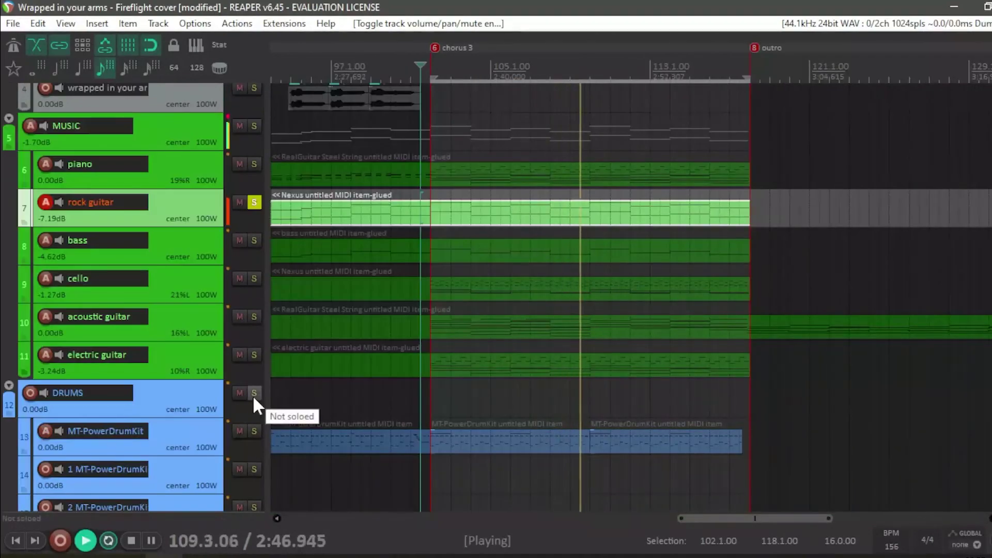
# Solo the DRUMS, cello, bass and piano tracks
pyautogui.click(254, 393)
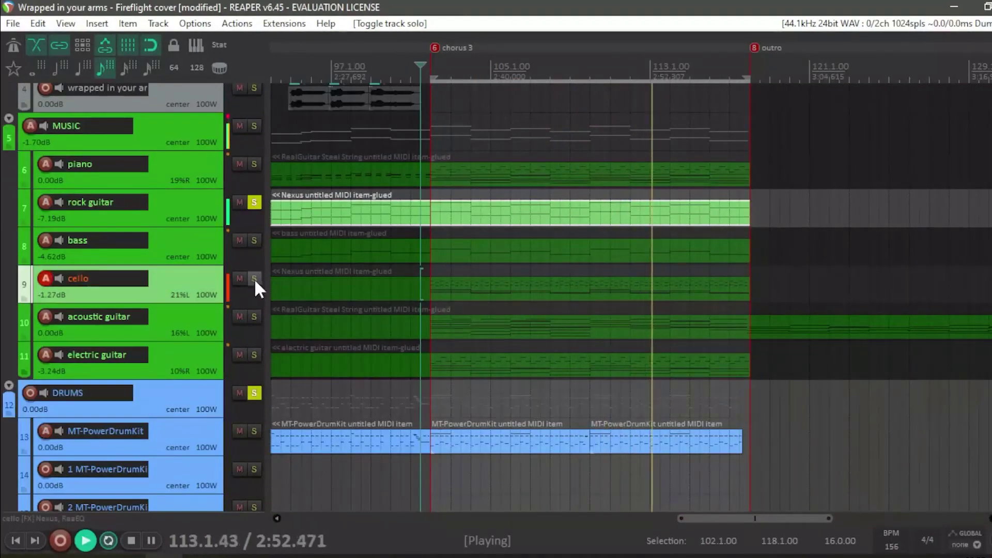
pyautogui.click(254, 278)
pyautogui.click(254, 241)
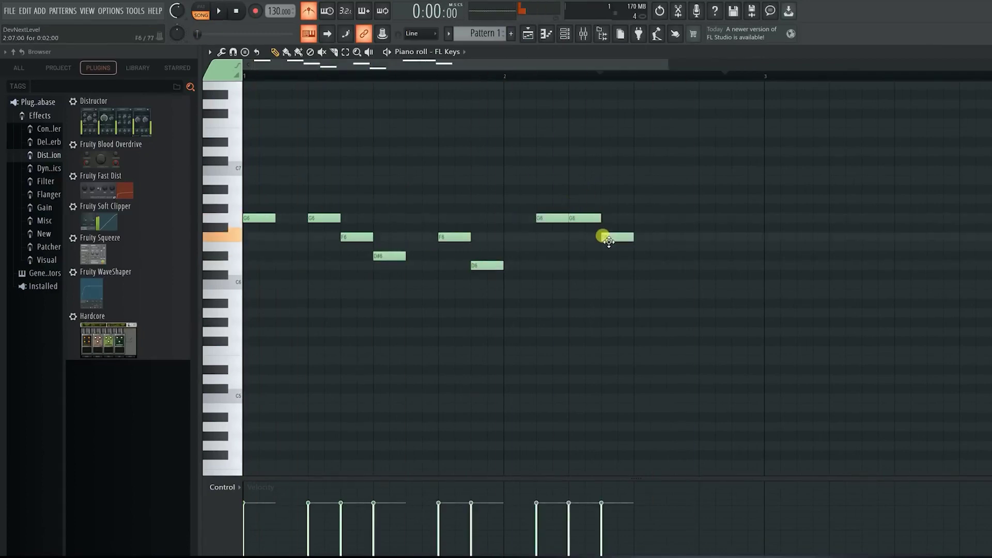
# In the Channel rack, replace the FL Keys channel's instrument with the Harmless synth
pyautogui.click(567, 38)
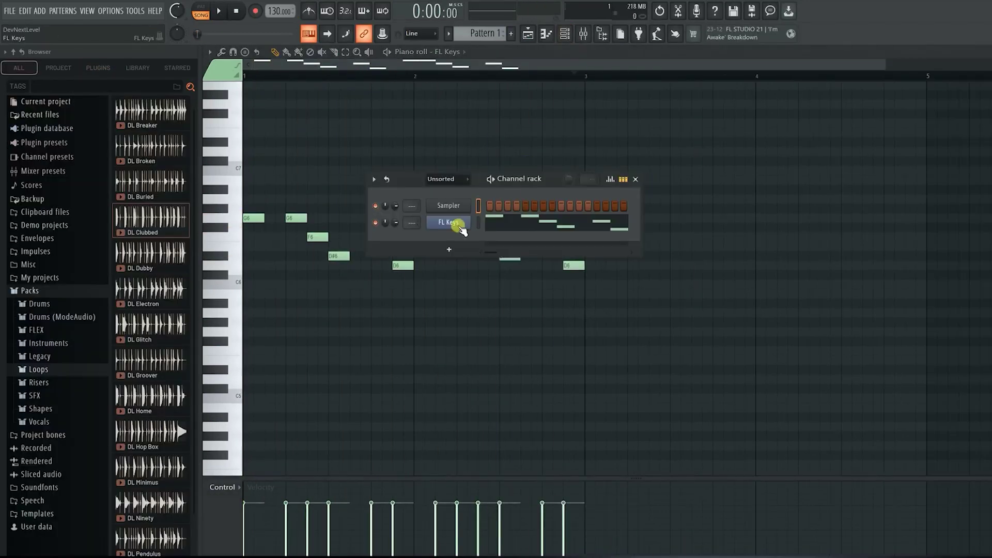
pyautogui.rightClick(460, 226)
pyautogui.moveTo(528, 300)
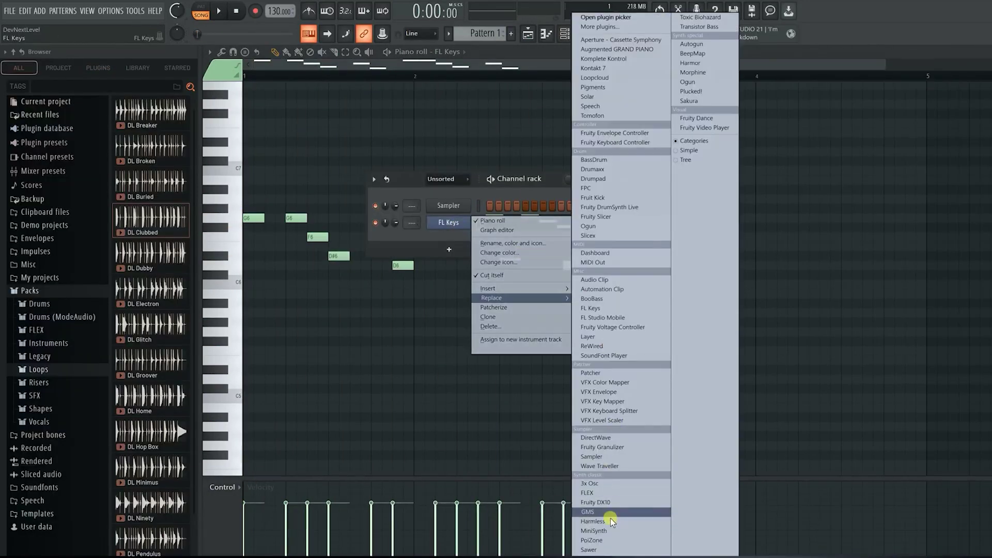
pyautogui.click(593, 521)
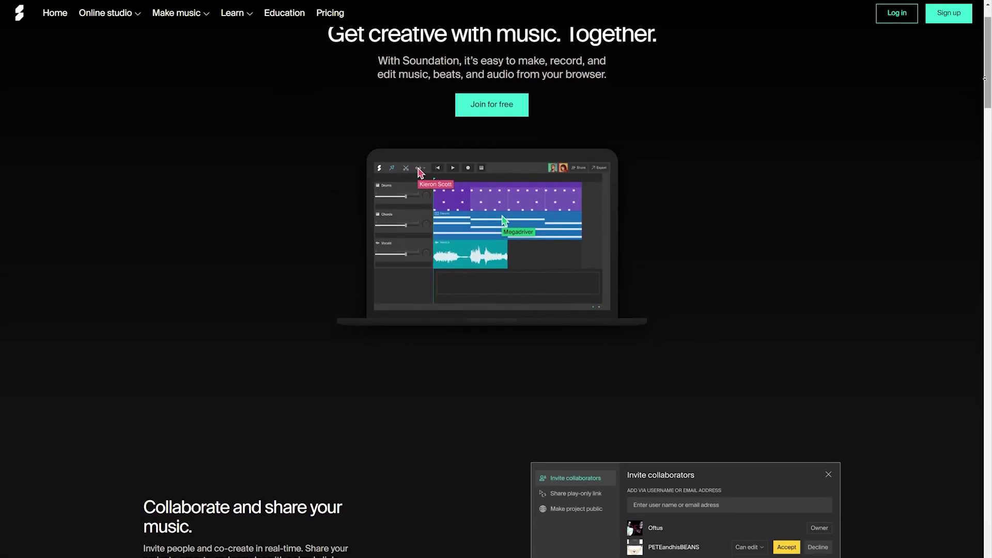
pyautogui.scroll(-1, 985, 78)
pyautogui.scroll(-1, 984, 78)
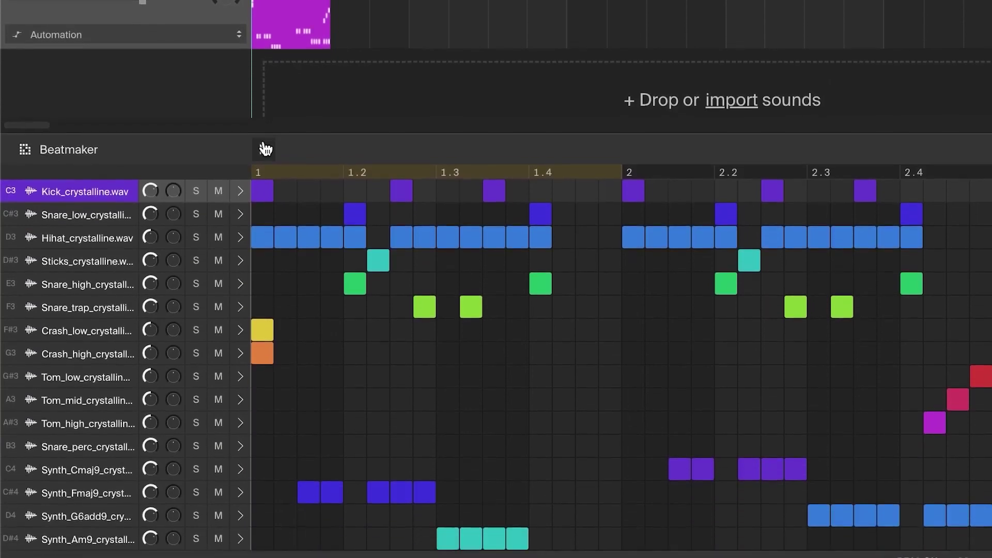
# Play the Beatmaker pattern and erase the Synth_Fmaj9, Synth_Am9 and Synth_Cmaj9 notes
pyautogui.click(263, 273)
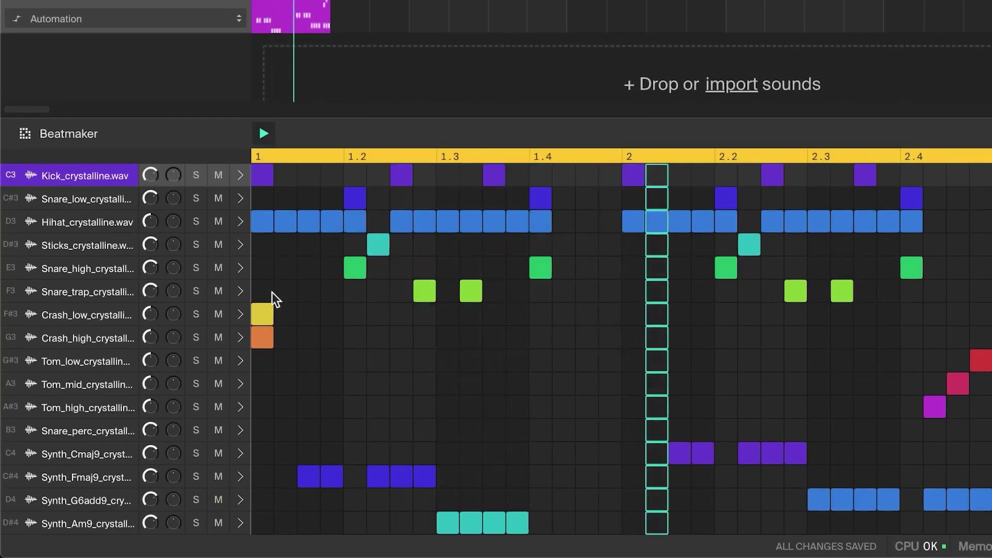
pyautogui.moveTo(305, 472); pyautogui.dragTo(427, 472)
pyautogui.moveTo(447, 522); pyautogui.dragTo(515, 521)
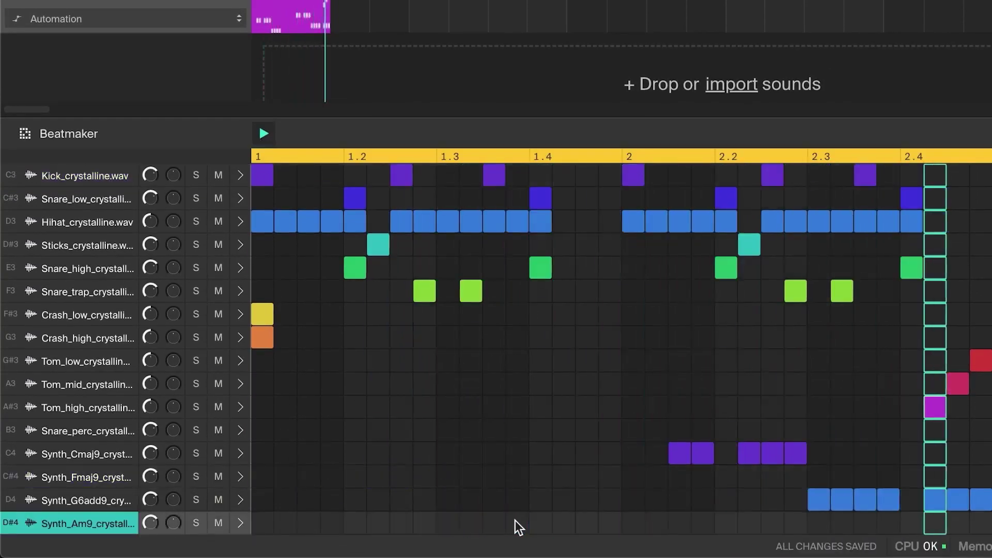
pyautogui.moveTo(664, 455); pyautogui.dragTo(808, 454)
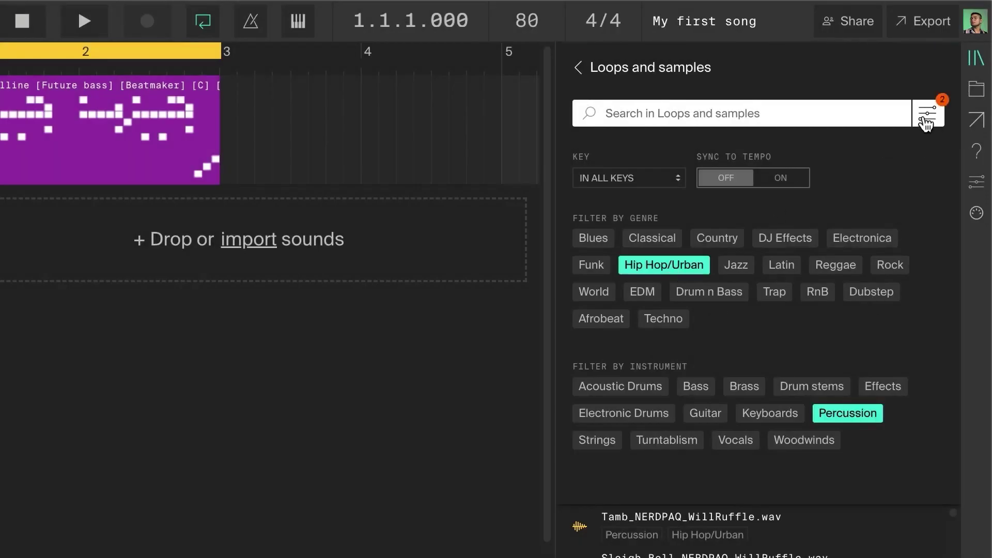
# Add the 90_Percus_Panned_Woodblock_Yukuza percussion loop to the arrangement as a new track
pyautogui.click(925, 122)
pyautogui.scroll(-5, 807, 244)
pyautogui.moveTo(625, 244); pyautogui.dragTo(0, 252)
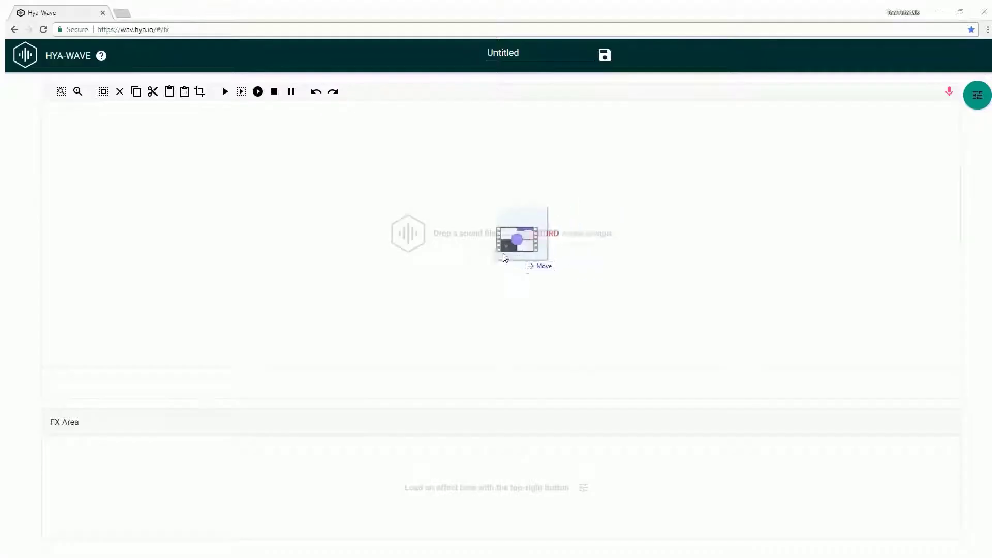
# Load an audio file into the Hya-Wave editor, zoom the waveform, and start microphone recording
pyautogui.moveTo(522, 256); pyautogui.dragTo(428, 249)
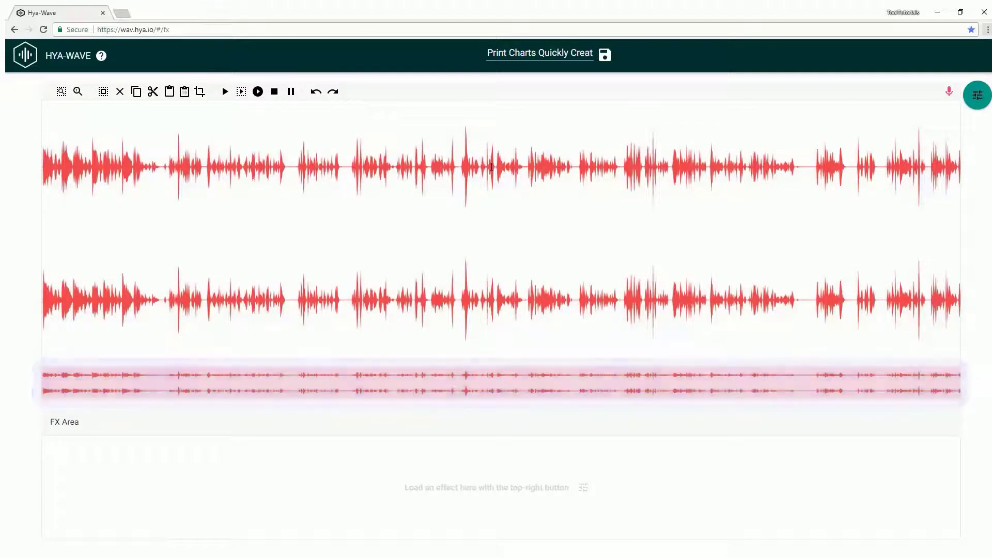
pyautogui.scroll(5, 403, 204)
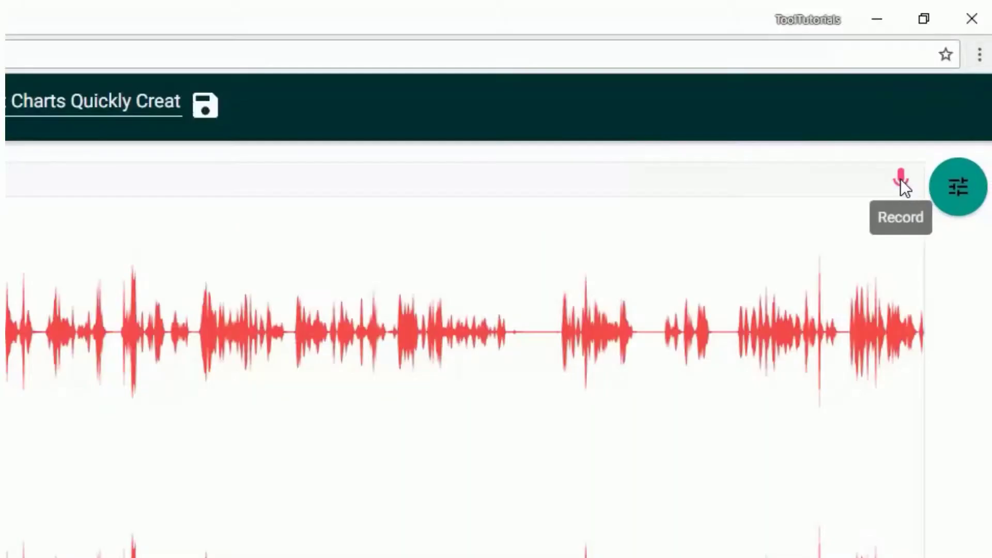
pyautogui.click(902, 190)
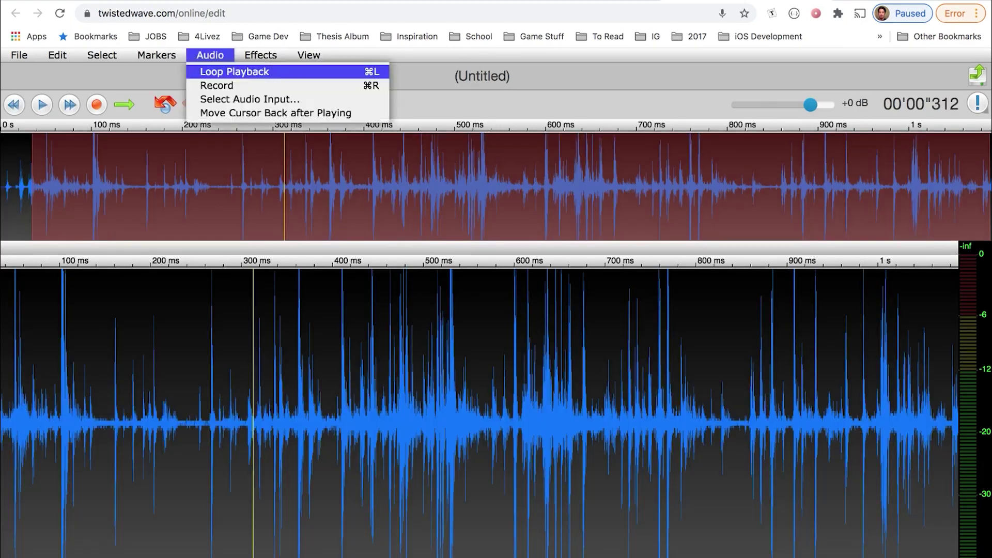
# Open the Amplify effect's settings from the Effects menu using the keyboard
pyautogui.press('Right')
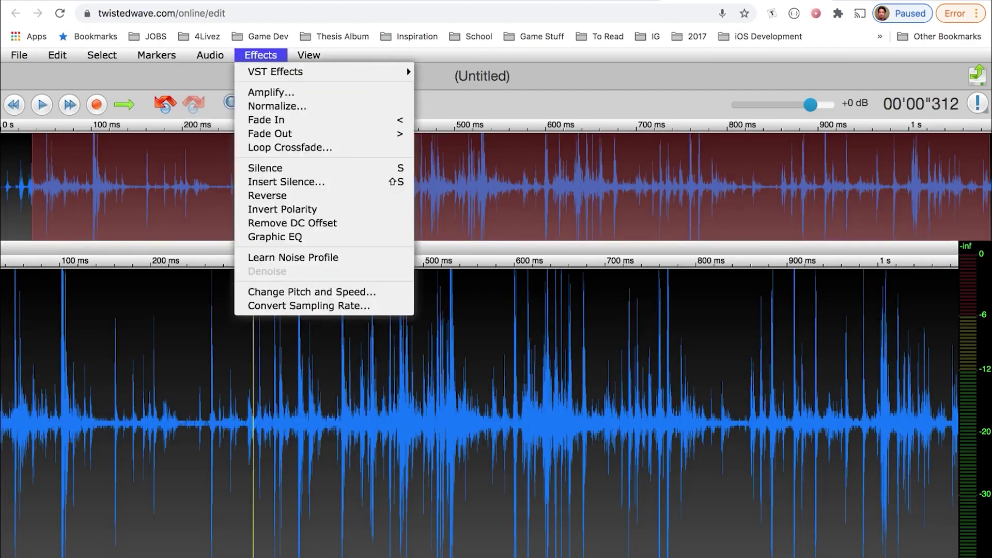
pyautogui.press('Down')
pyautogui.press('Return')
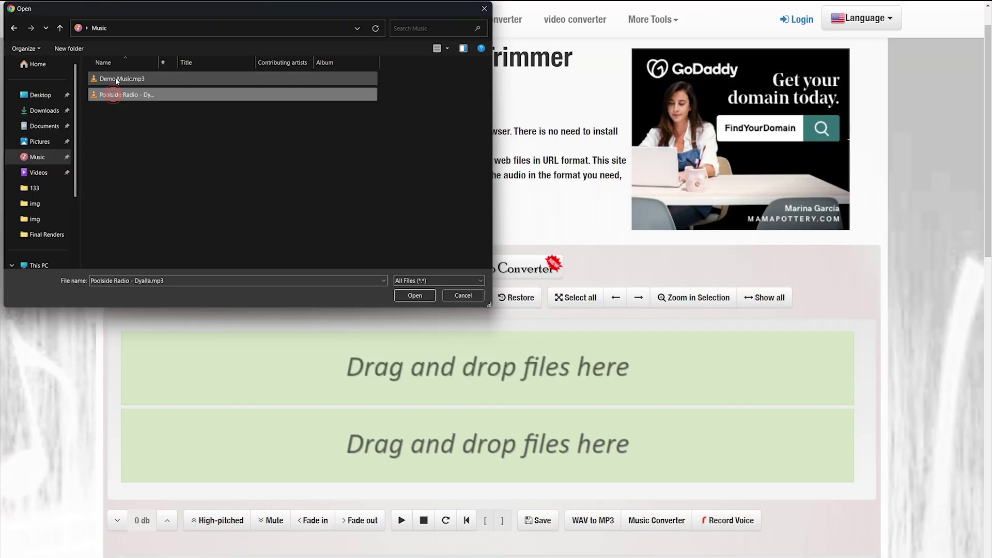
# Load Demo Music.mp3 and delete the 00:09.65–00:13.21 section from the track
pyautogui.click(118, 81)
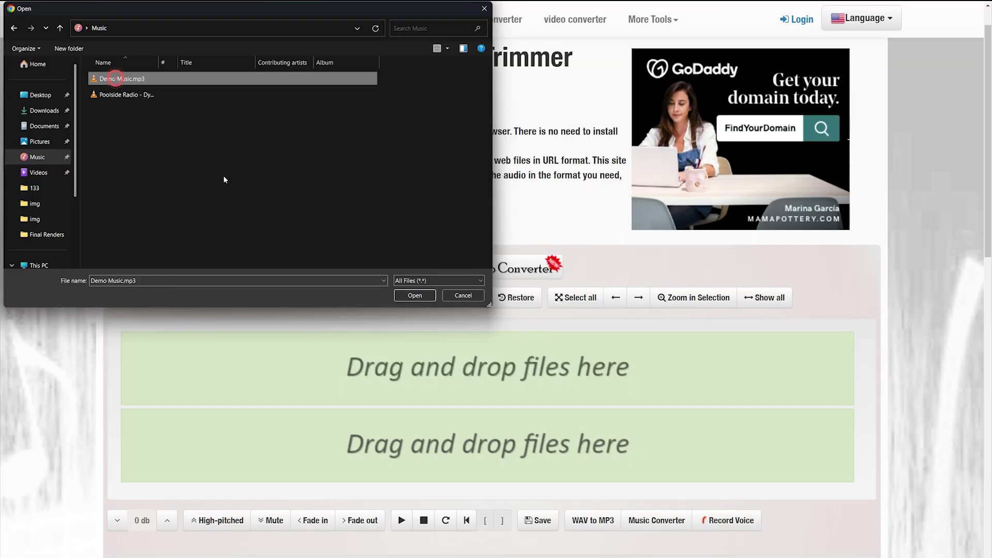
pyautogui.click(416, 297)
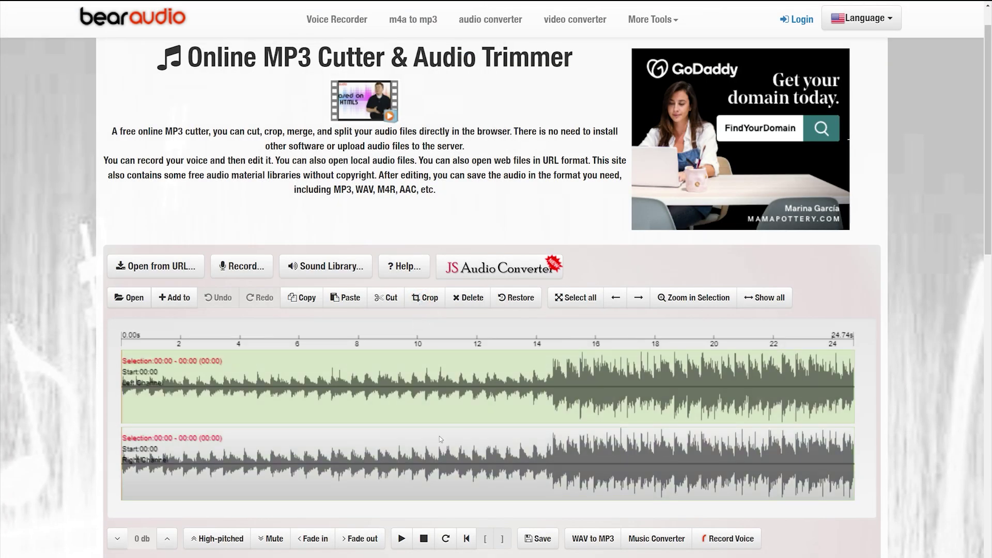
pyautogui.moveTo(513, 399); pyautogui.dragTo(408, 398)
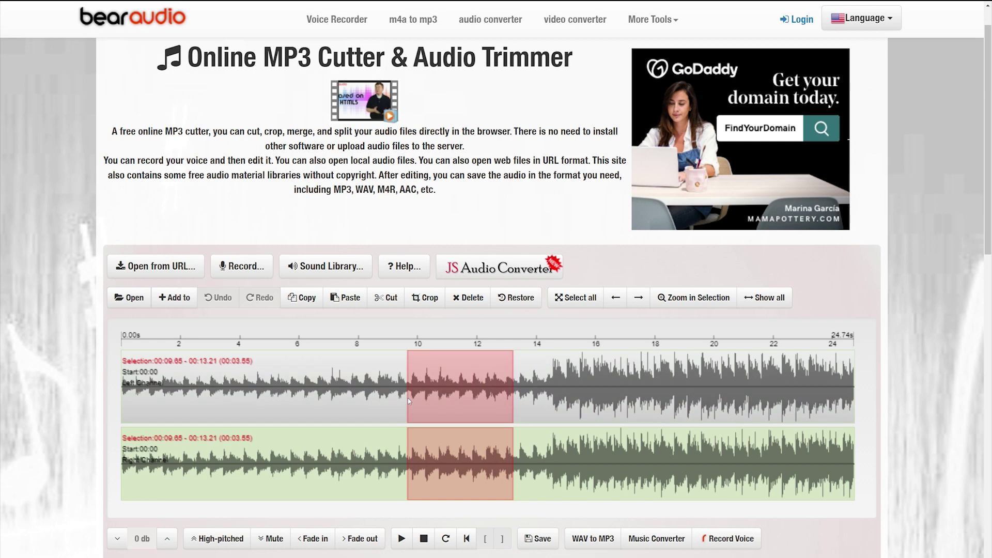
pyautogui.click(390, 299)
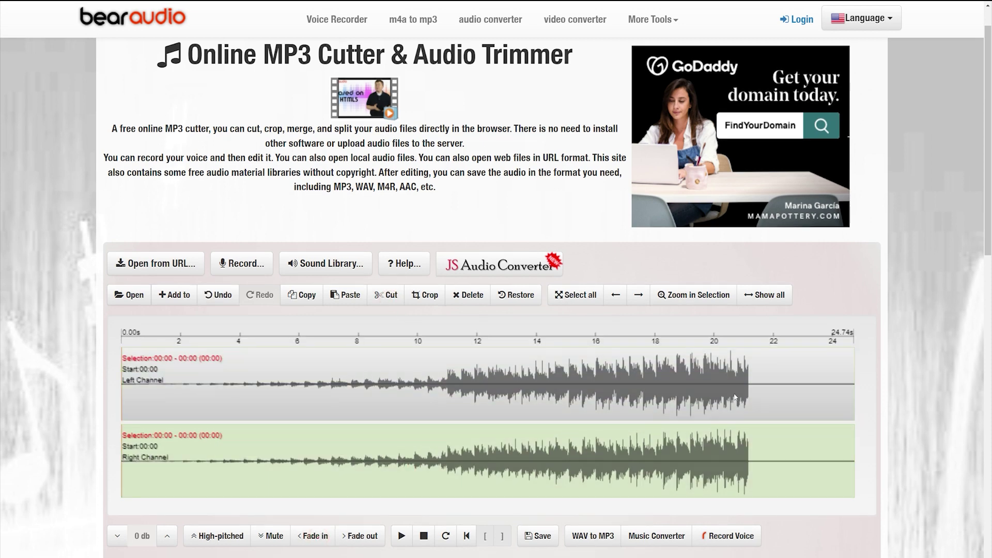
# Export the trimmed track as MP3(.mp3) at 256k bitrate in stereo
pyautogui.click(537, 536)
pyautogui.click(410, 132)
pyautogui.click(410, 151)
pyautogui.click(648, 132)
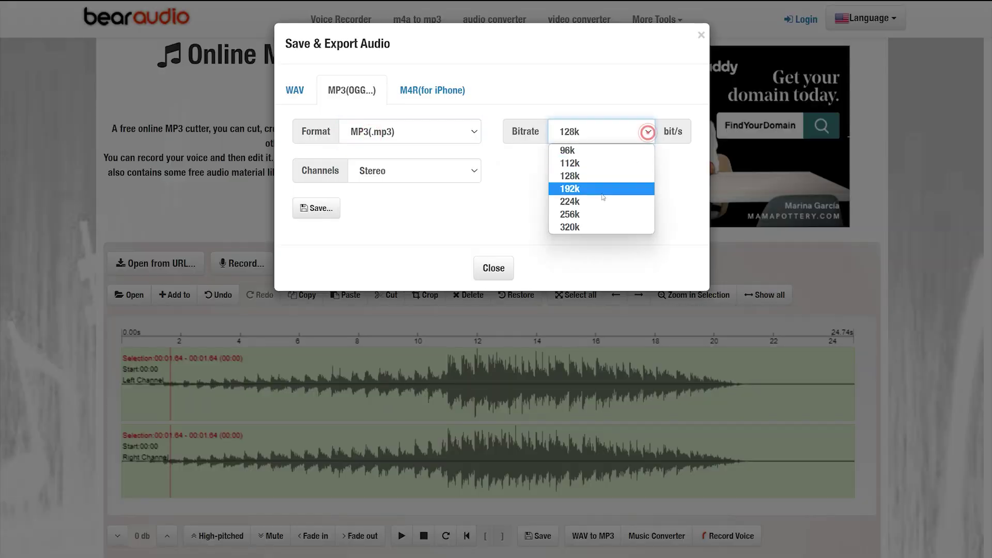
pyautogui.click(589, 221)
pyautogui.click(394, 170)
pyautogui.click(389, 185)
pyautogui.click(325, 209)
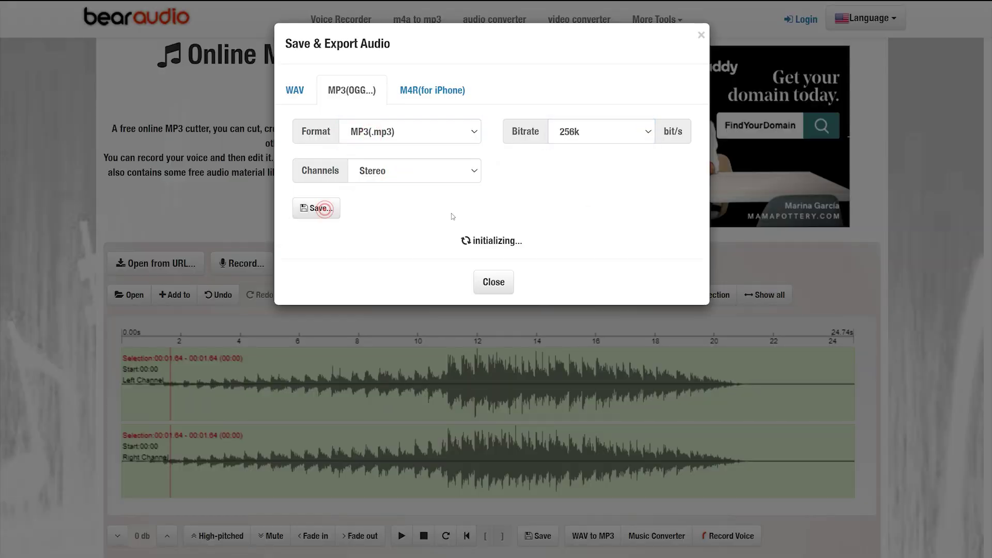